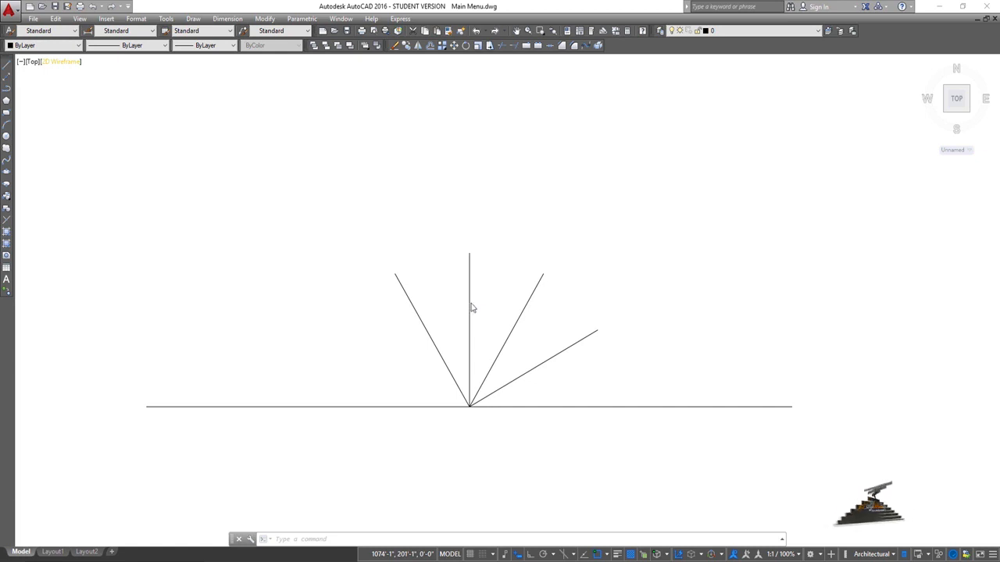
Step: Delete the four lines radiating from the midpoint and the horizontal line beneath them
left_click(634, 213)
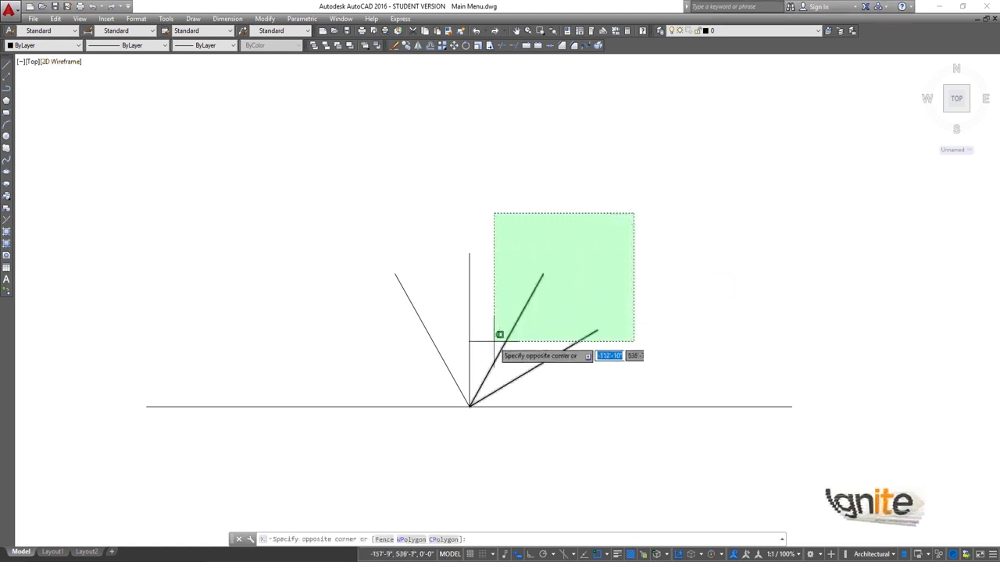
left_click(384, 361)
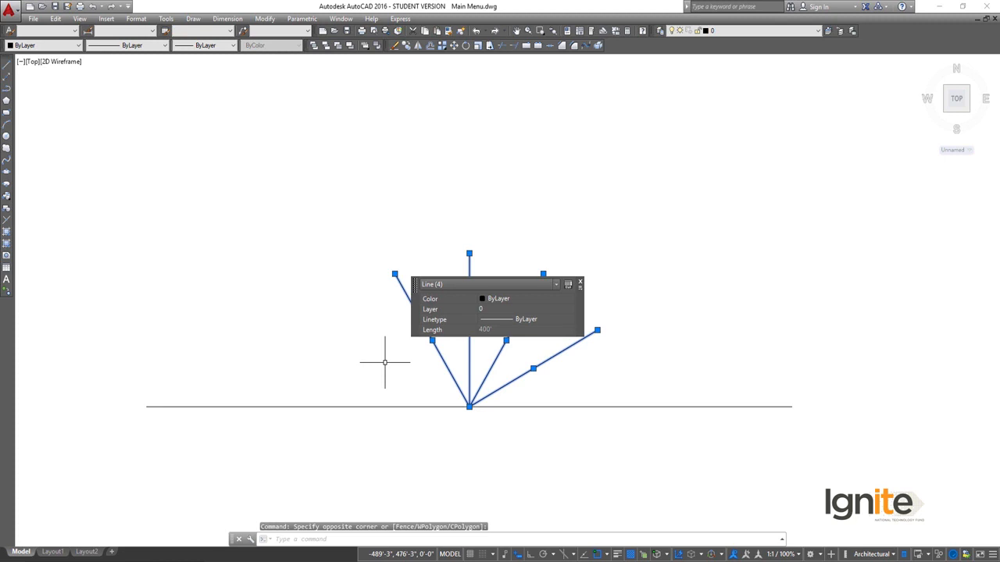
key("Delete")
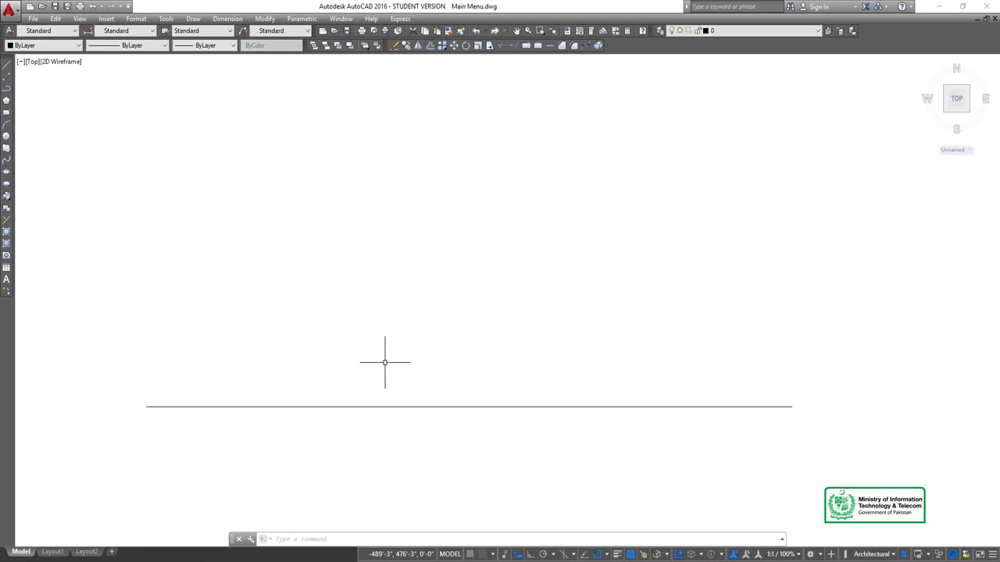
left_click(439, 350)
left_click(413, 419)
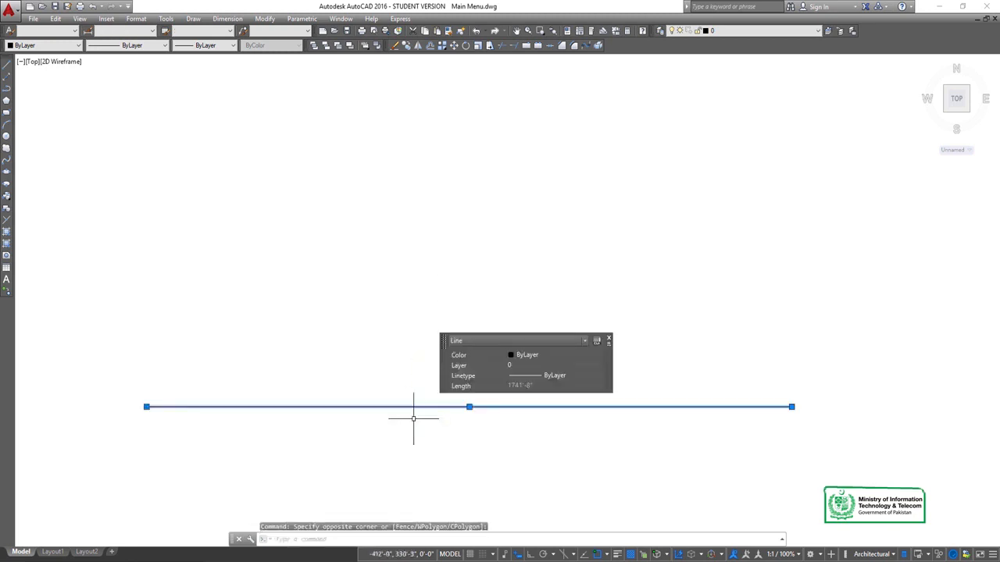
key("Delete")
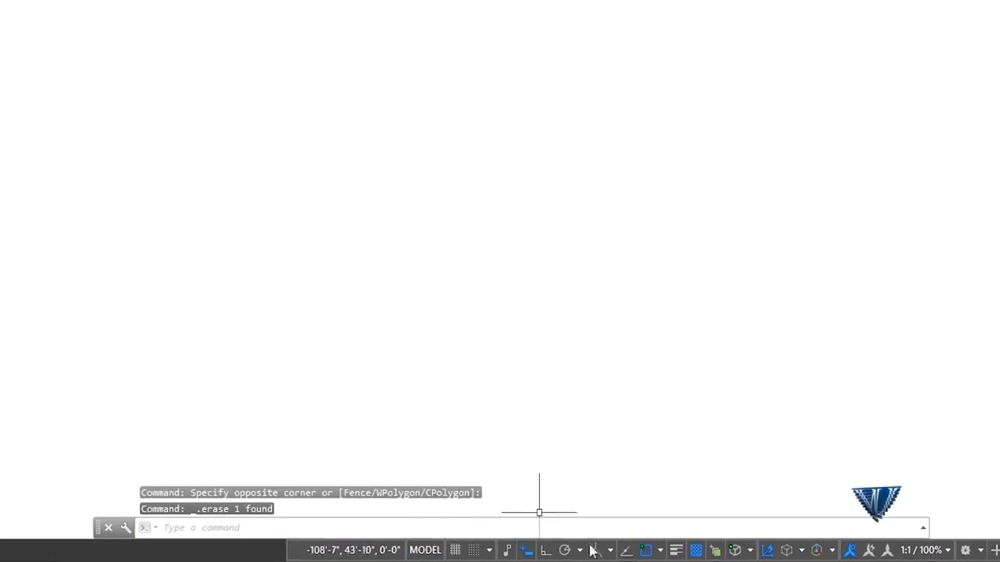
Step: Turn on Ortho mode and draw a 1000' horizontal line in the empty drawing
left_click(545, 552)
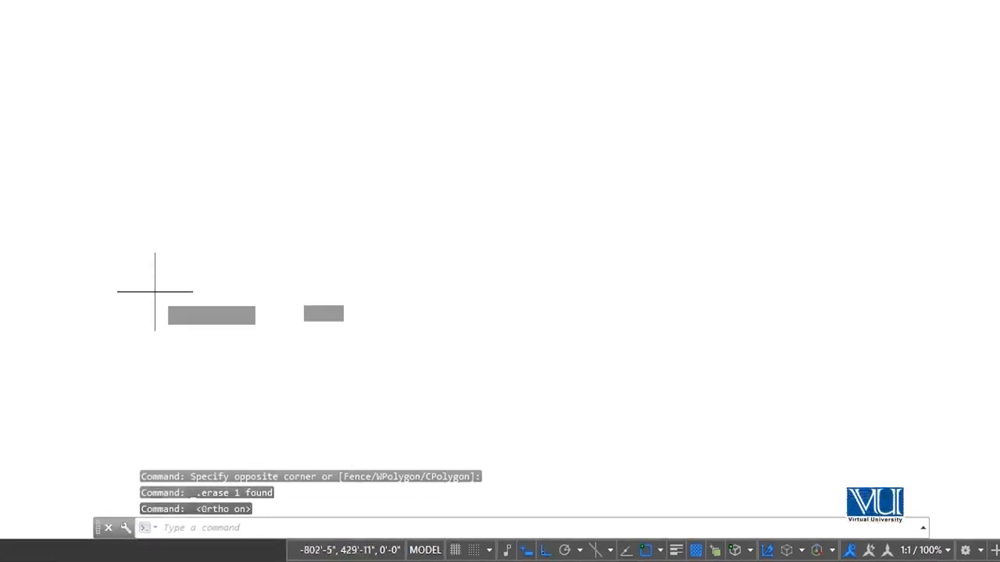
type("l")
key("Return")
left_click(85, 243)
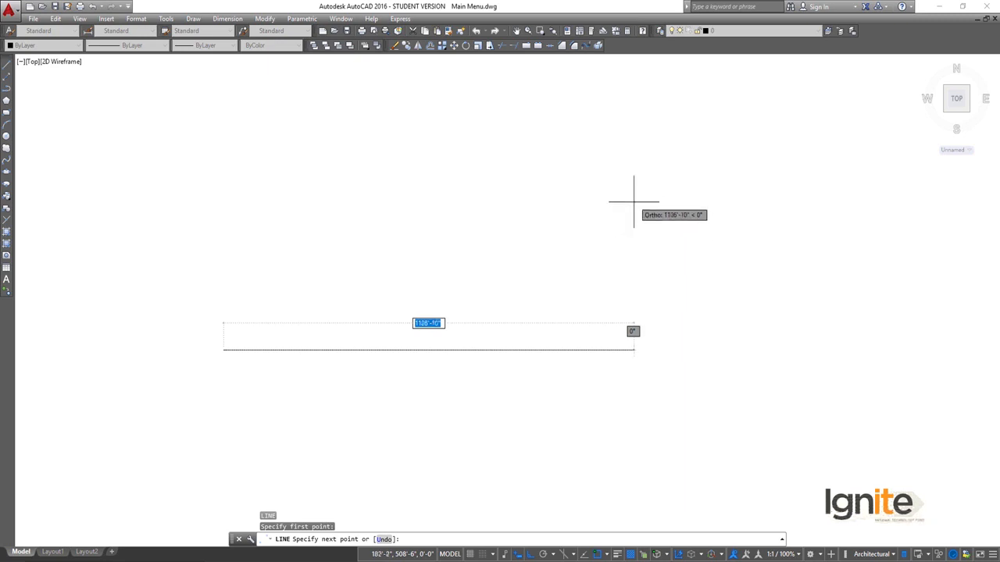
type("1")
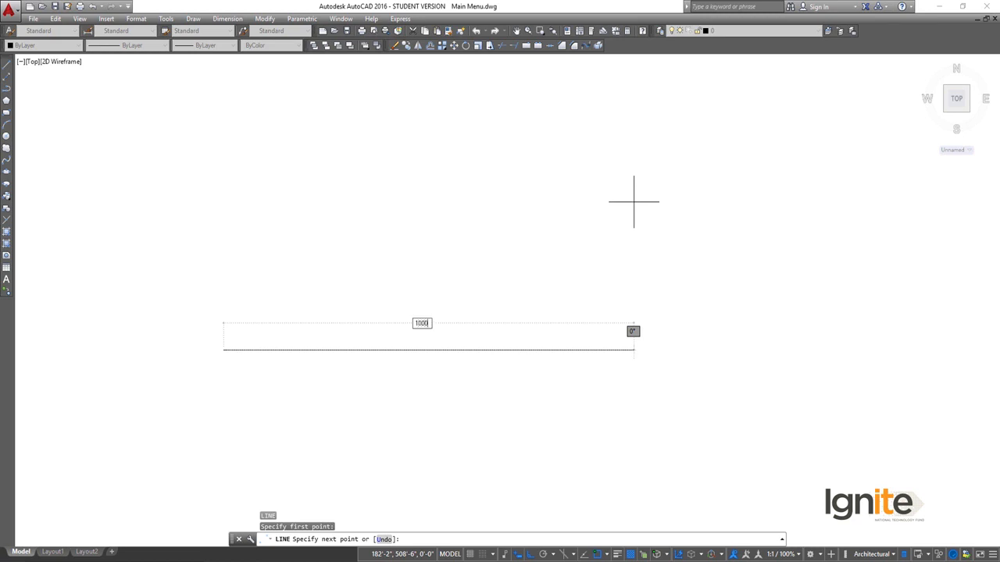
type("000")
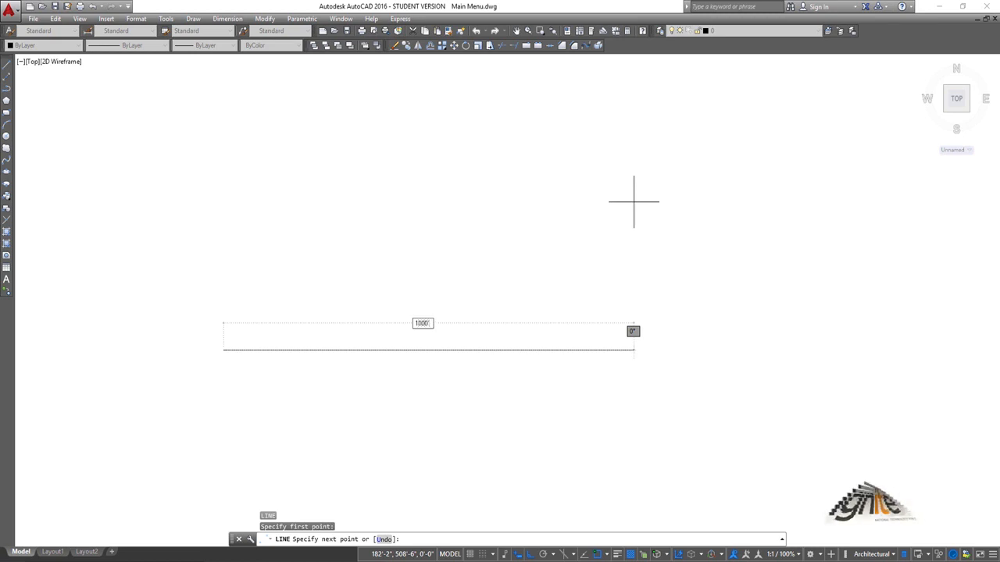
key("Return")
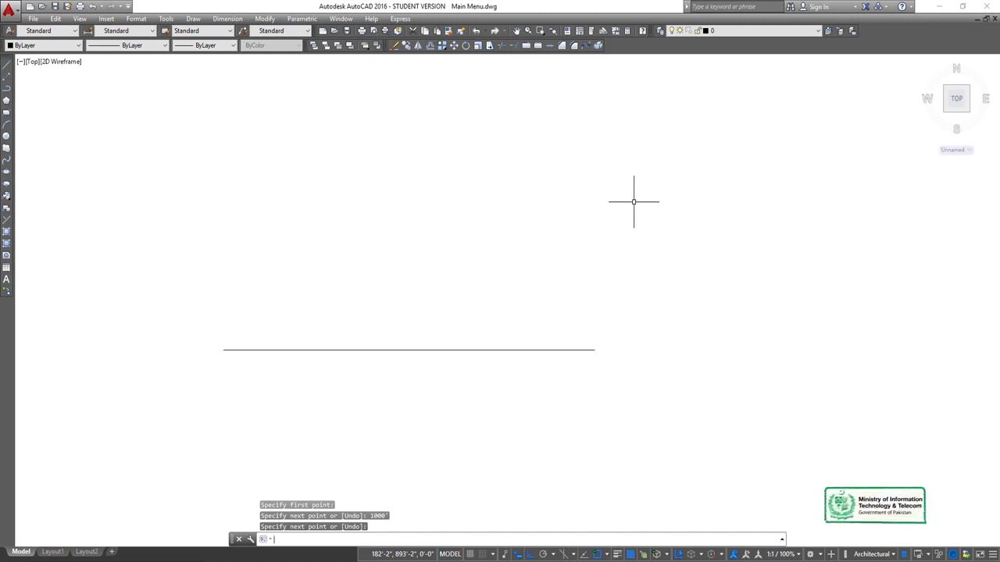
key("Return")
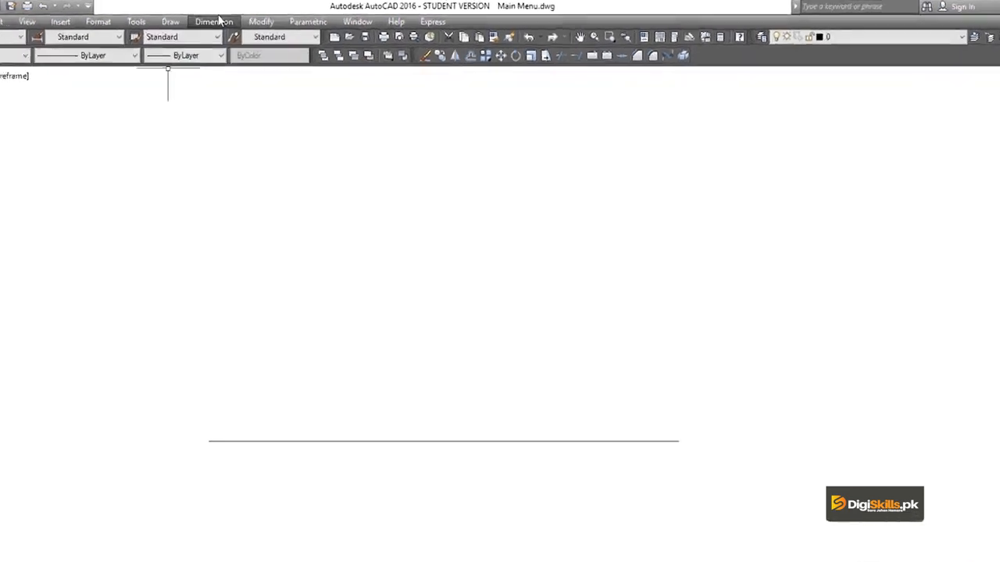
Step: Add a Quick Dimension to the horizontal line, placing the dimension line above it
left_click(217, 21)
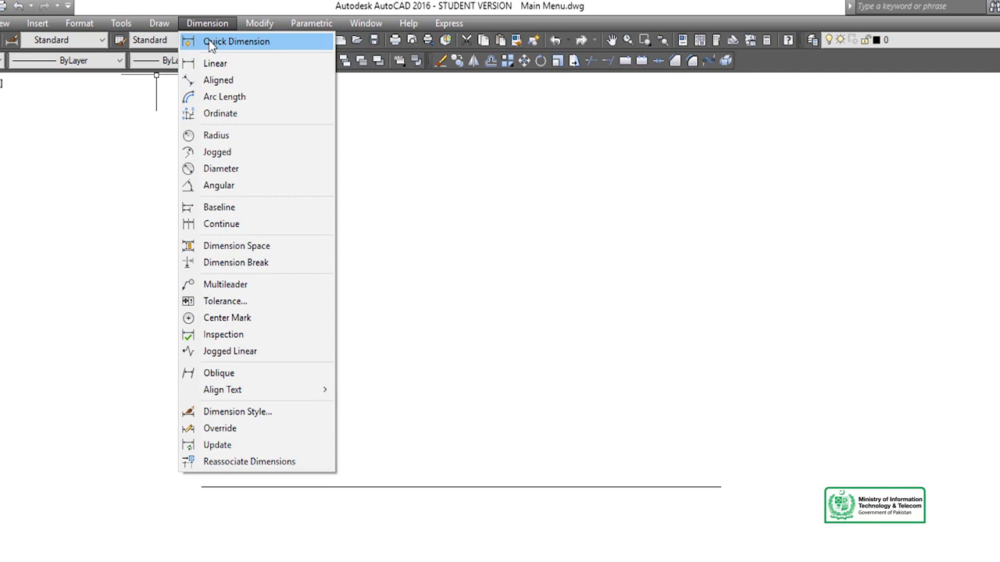
left_click(211, 44)
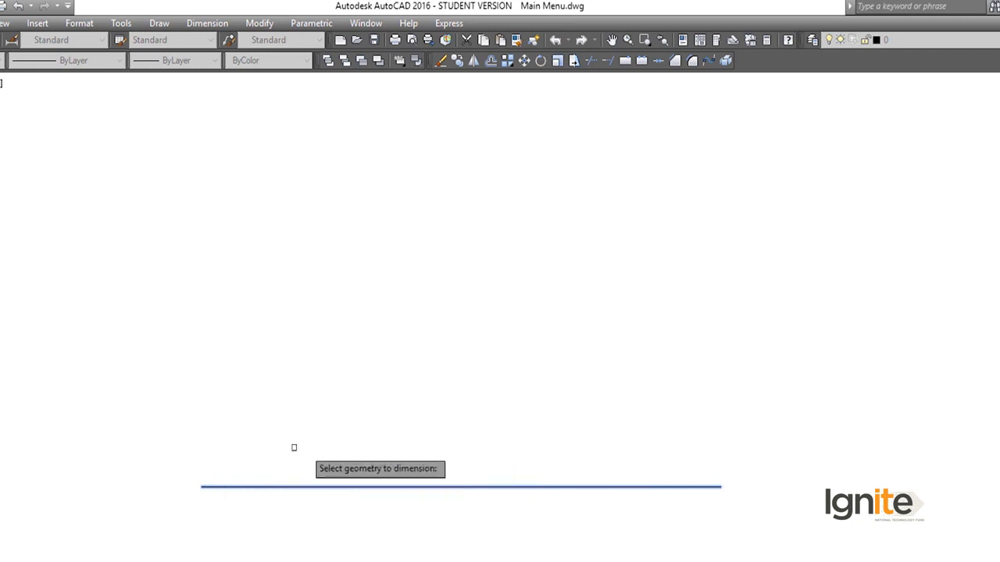
left_click(213, 523)
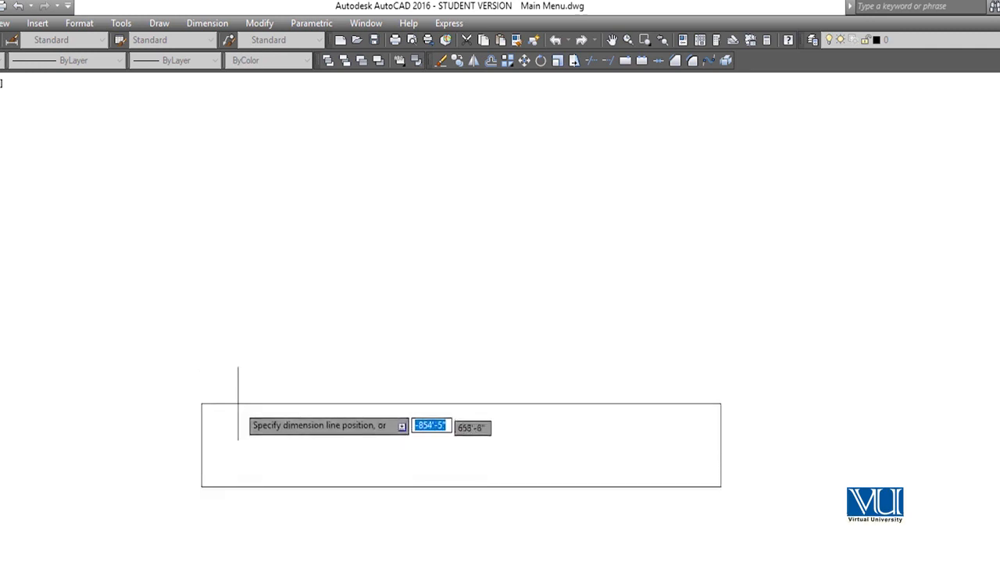
key("Escape")
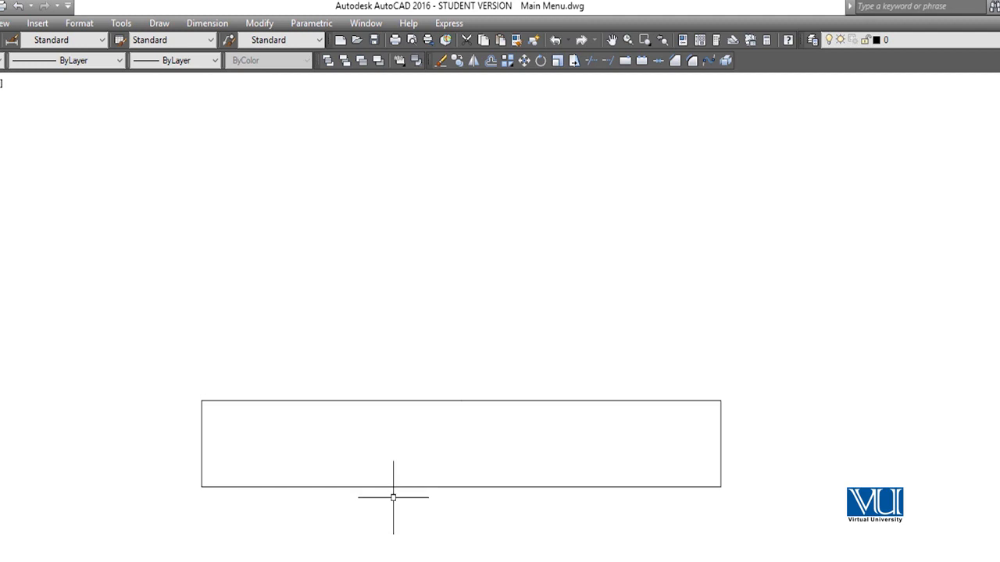
Step: Select the new dimension and examine its tiny text up close
left_click(407, 400)
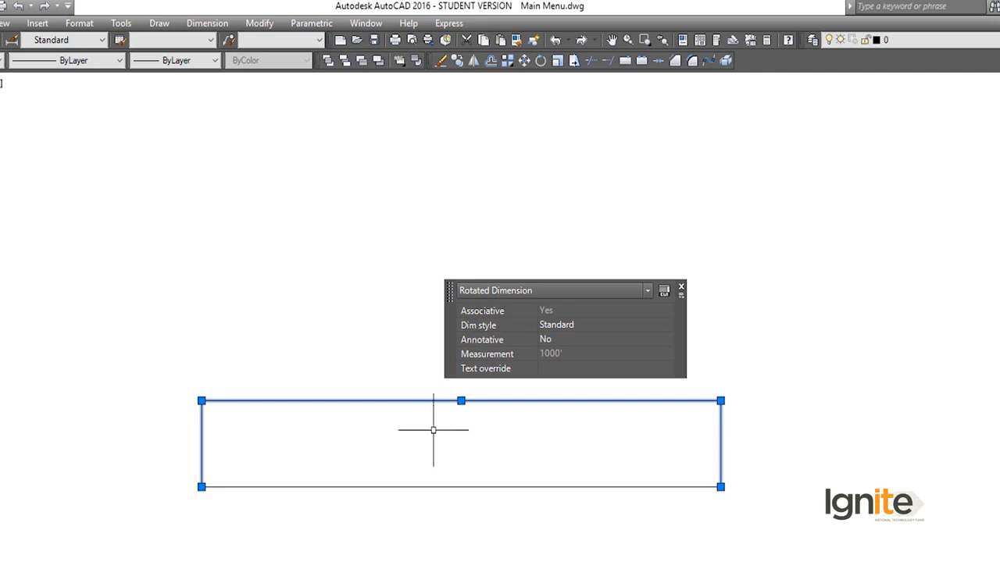
key("Escape")
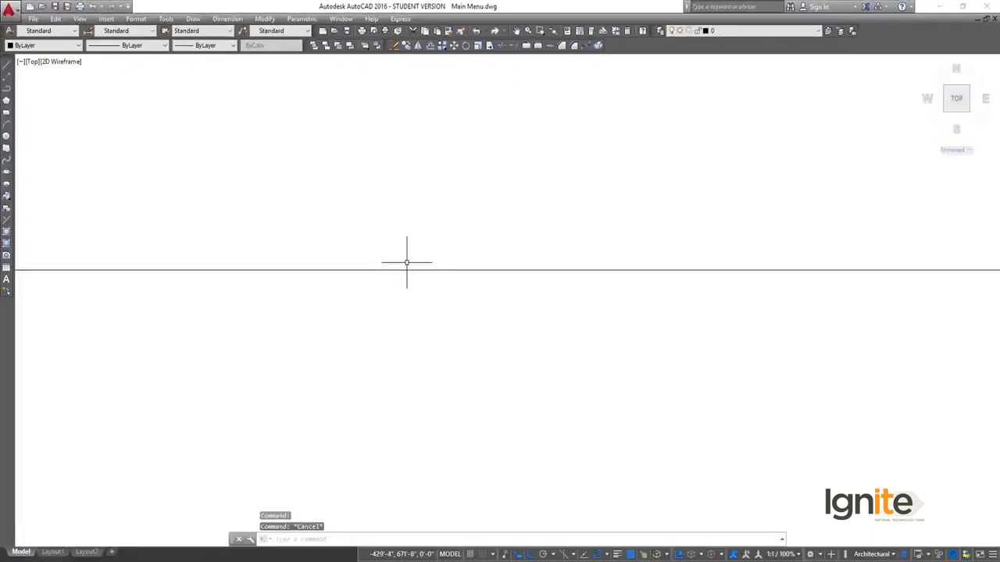
scroll(398, 279, "down", 3)
left_click(379, 294)
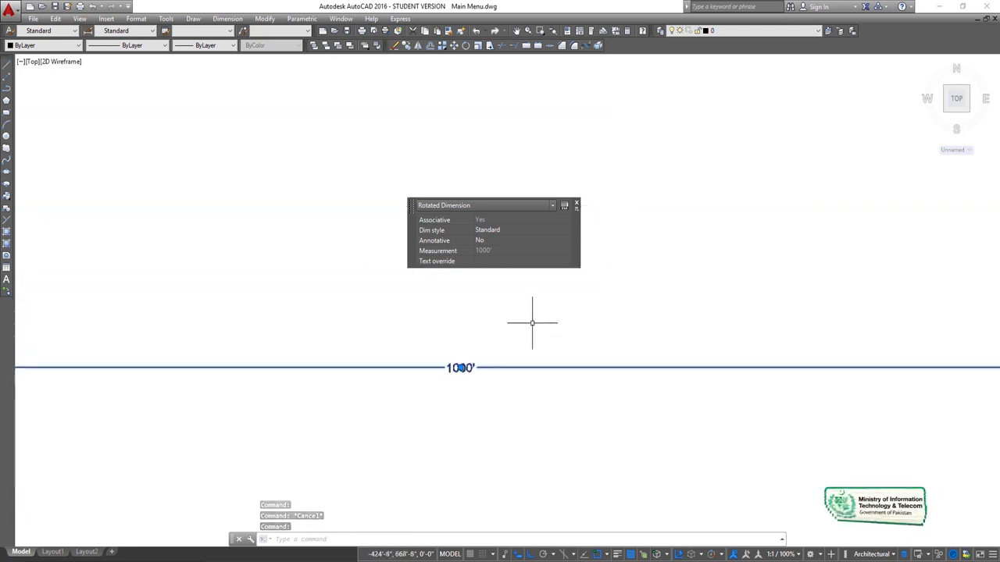
scroll(446, 414, "up", 5)
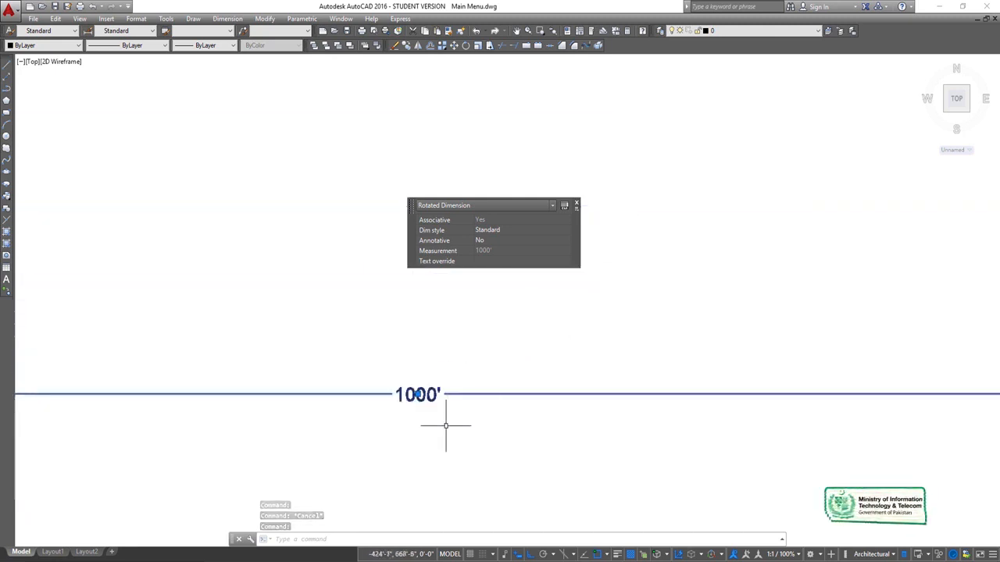
key("Escape")
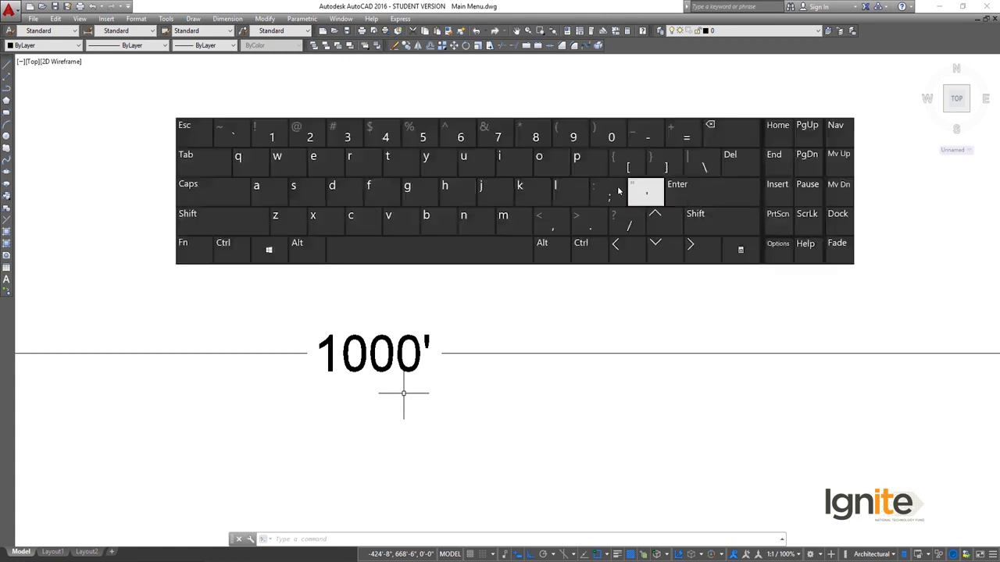
left_click(291, 187)
left_click(691, 192)
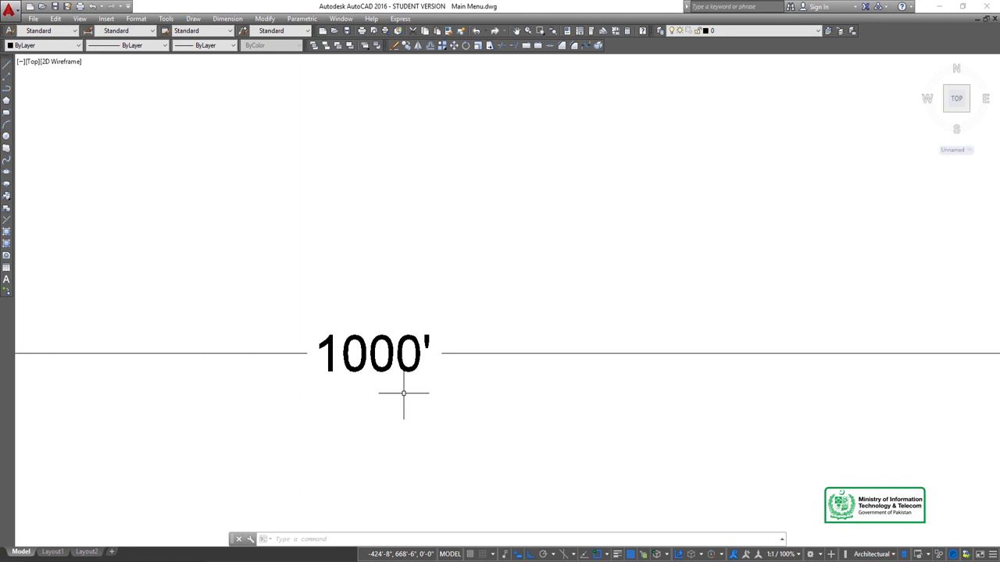
type("a")
key("Return")
key("Escape")
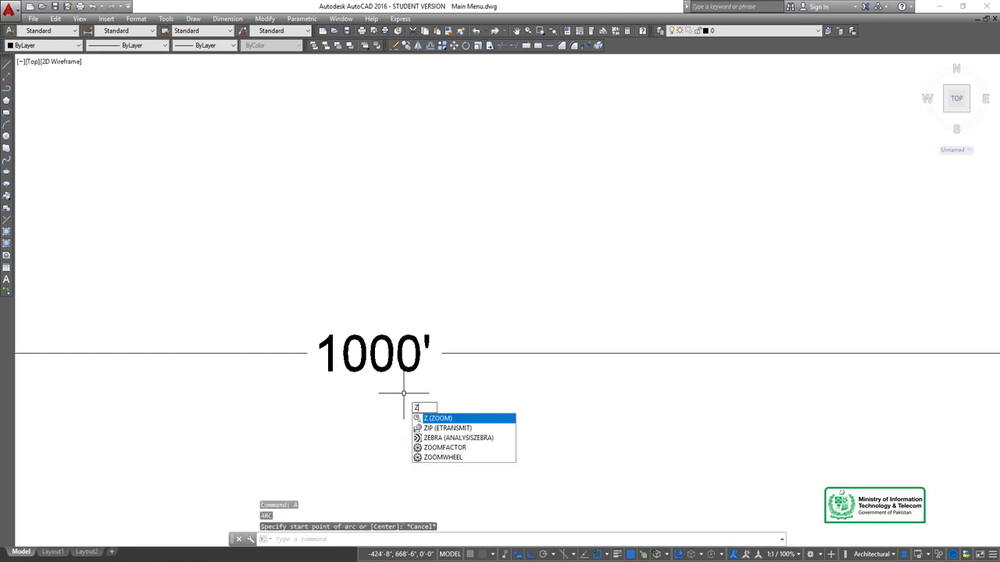
Step: Show the whole drawing, select the dimension above the line and examine how small its text is relative to the line
key("Return")
type("a")
key("Return")
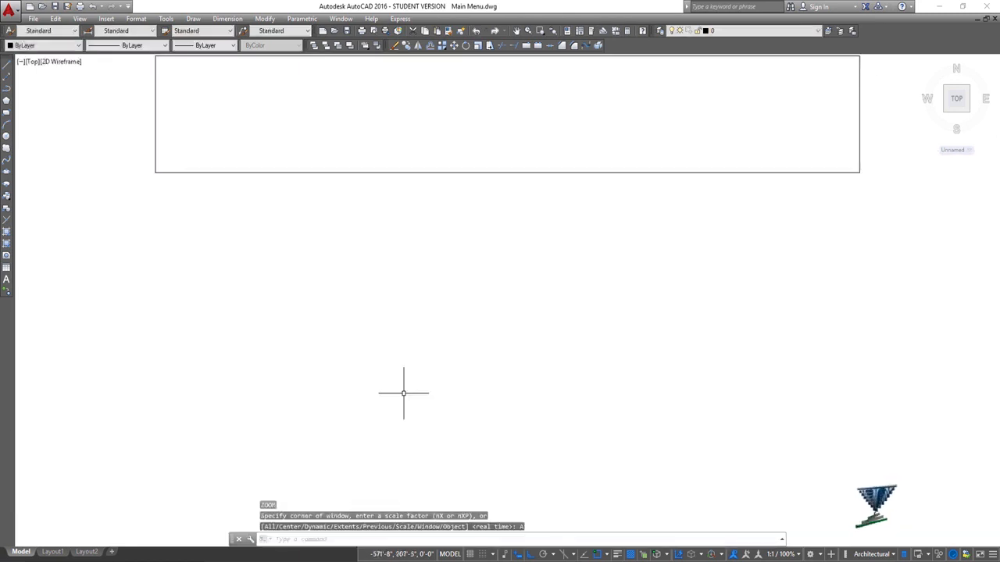
middle_click_drag(357, 108, 348, 183)
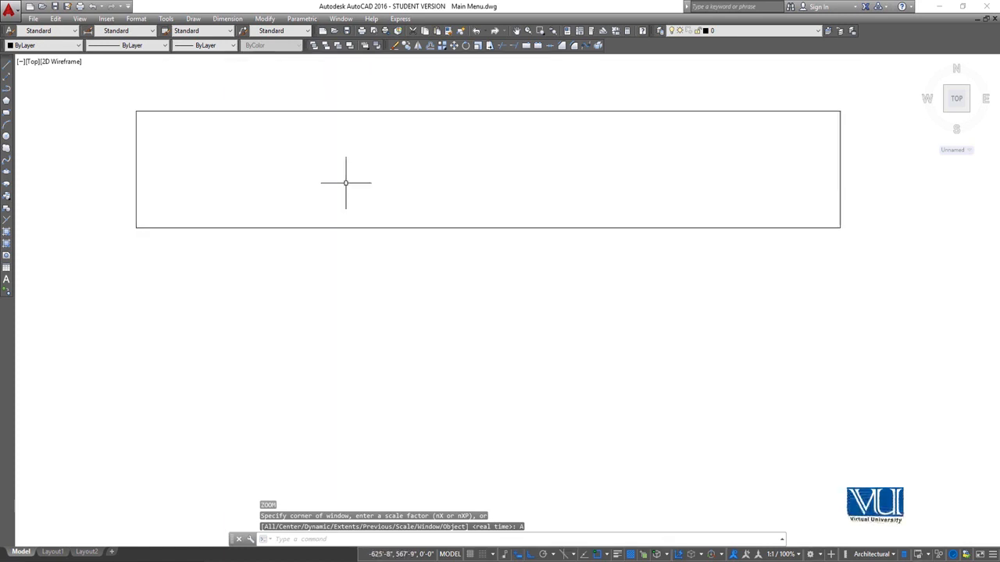
left_click(445, 113)
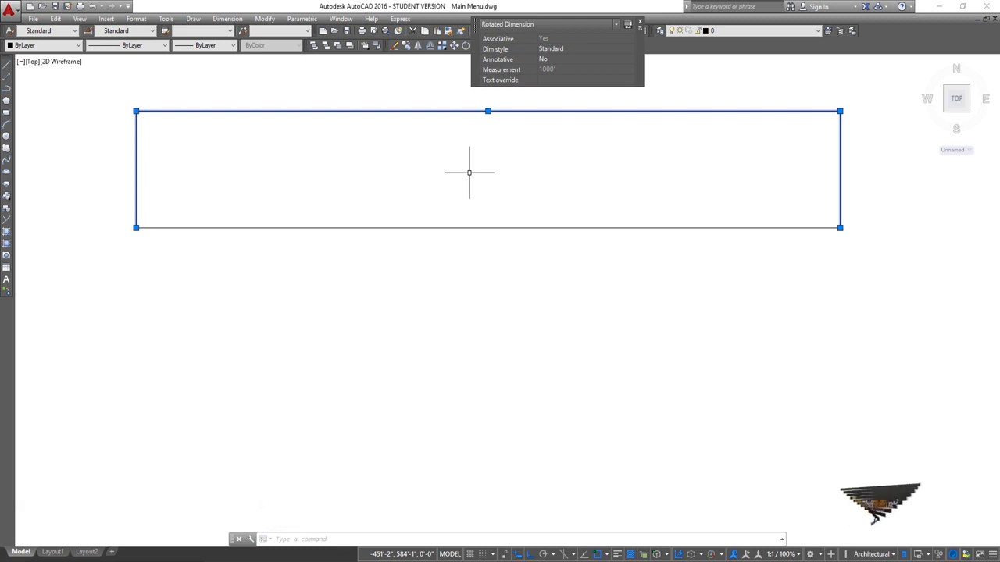
middle_click_drag(469, 172, 466, 395)
scroll(465, 207, "up", 4)
scroll(444, 337, "up", 4)
scroll(446, 297, "up", 5)
middle_click_drag(547, 92, 367, 534)
mouse_move(380, 442)
middle_mouse_down()
mouse_move(372, 362)
mouse_move(395, 251)
middle_mouse_up()
scroll(354, 317, "up", 3)
middle_click_drag(427, 397, 445, 297)
scroll(480, 274, "up", 4)
middle_click_drag(385, 355, 534, 257)
key("Escape")
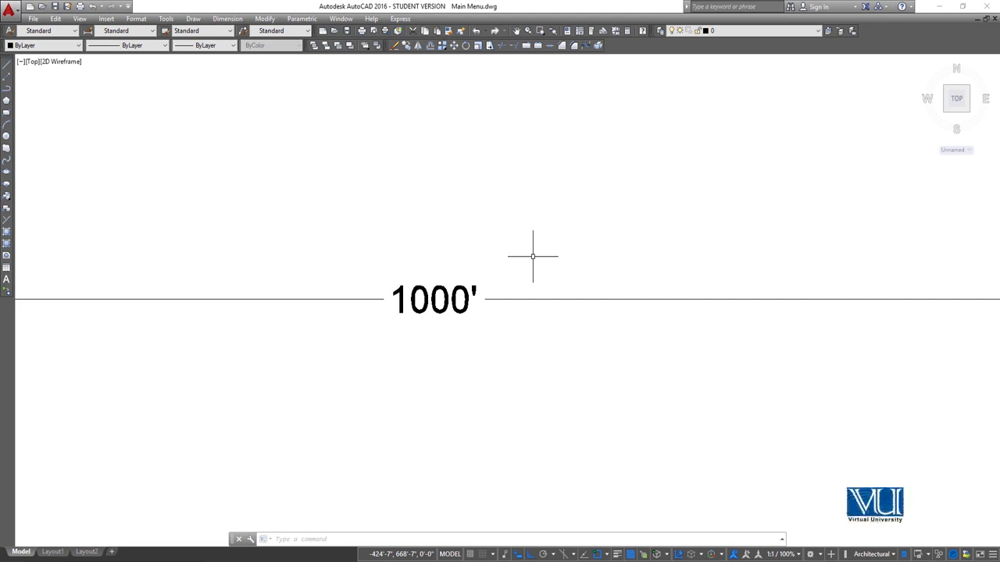
Step: View the Standard style and its preview in the Dimension Style Manager, and close the dialog
scroll(532, 256, "down", 8)
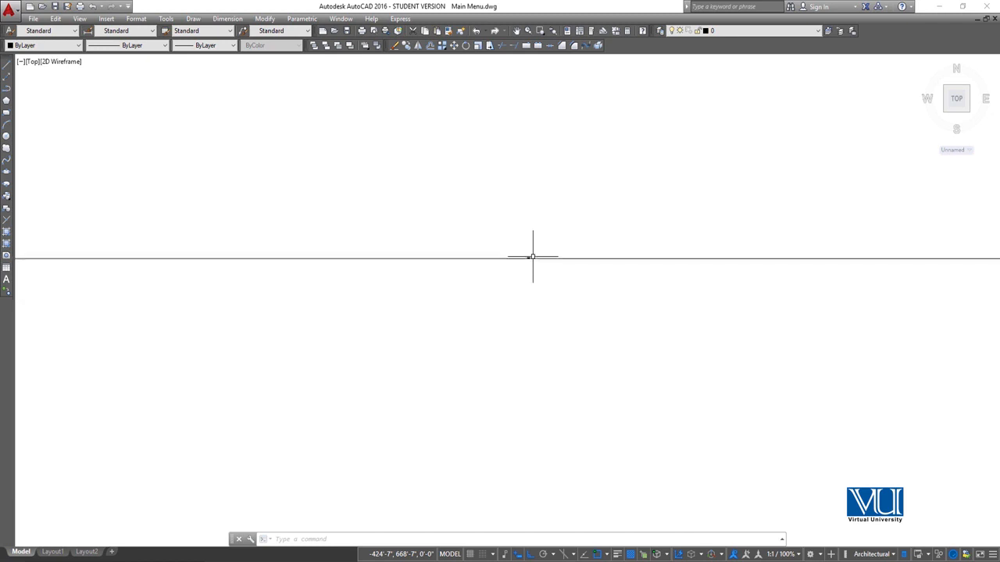
middle_click_drag(533, 256, 523, 246)
scroll(522, 245, "up", 2)
scroll(521, 249, "down", 2)
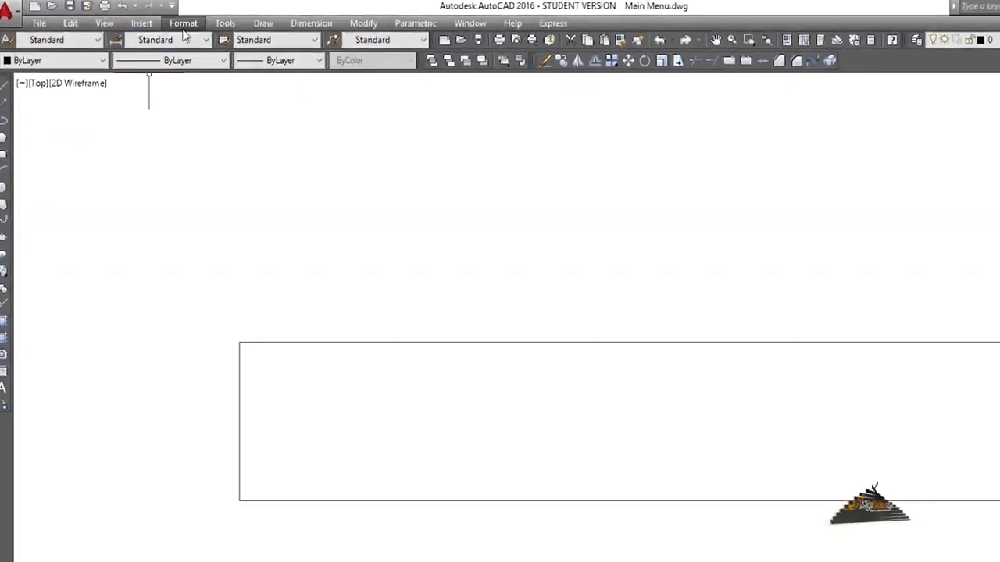
left_click(183, 23)
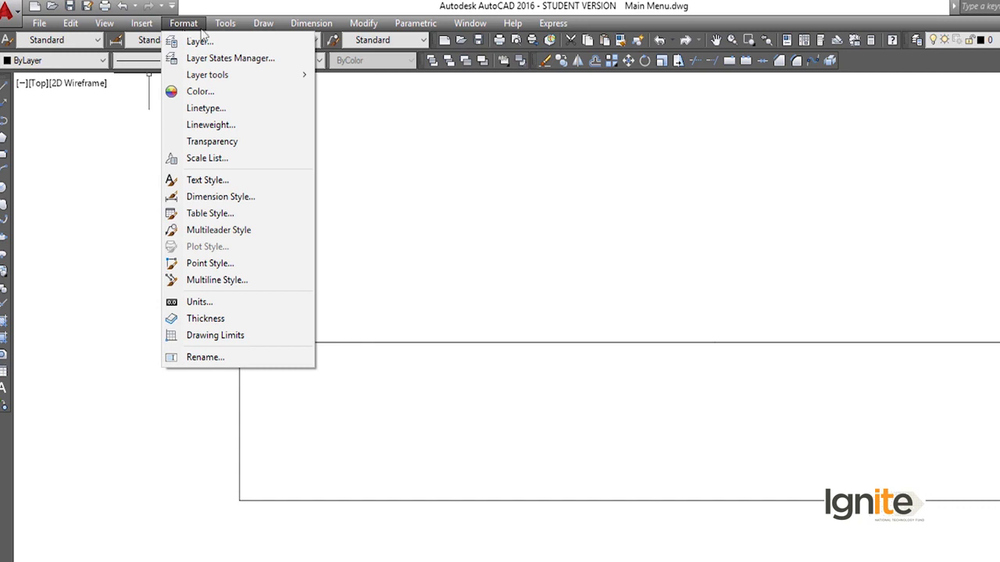
left_click(202, 200)
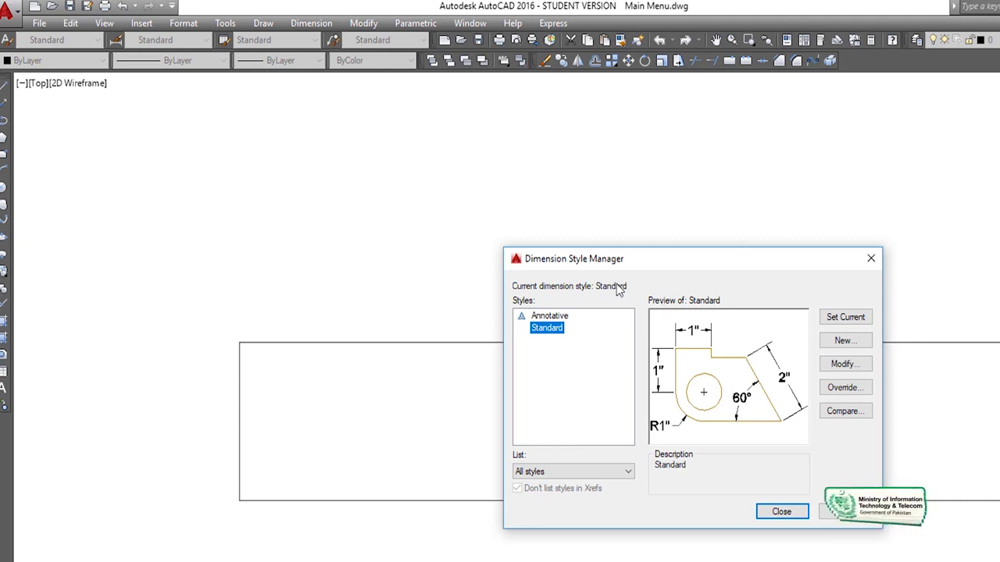
left_click_drag(632, 269, 546, 190)
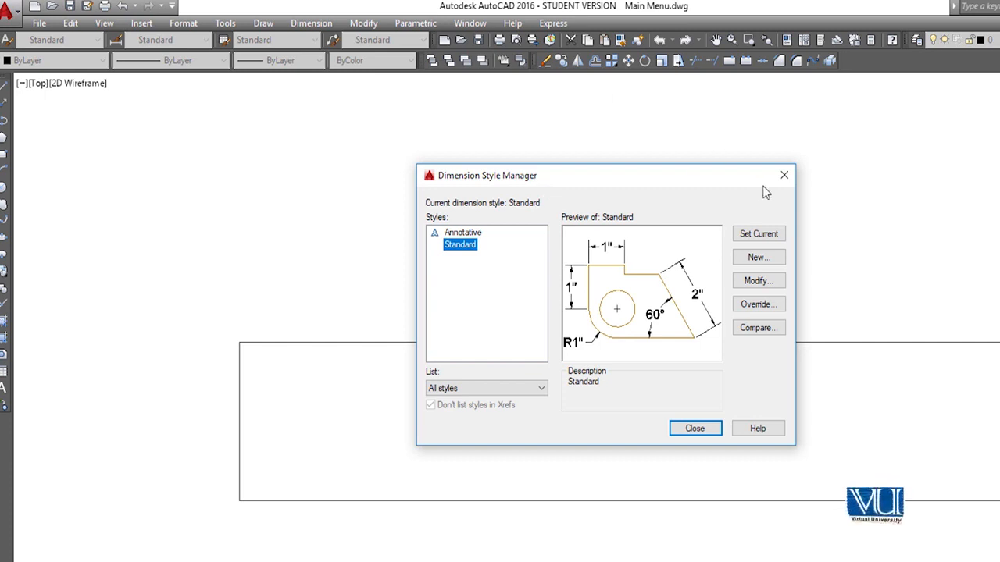
left_click(784, 175)
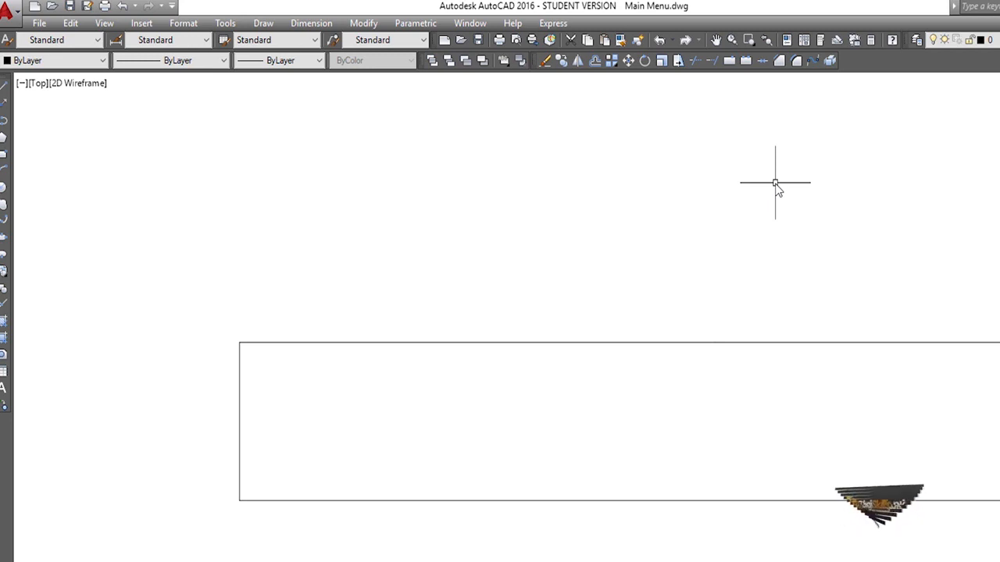
Step: Open the Dimension Style Manager using its D command alias
type("D")
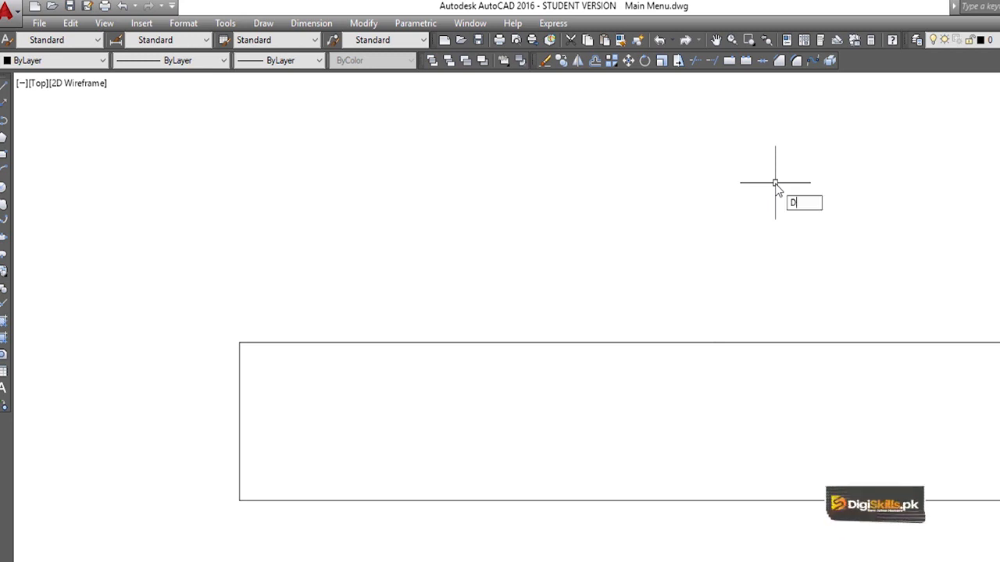
key("Return")
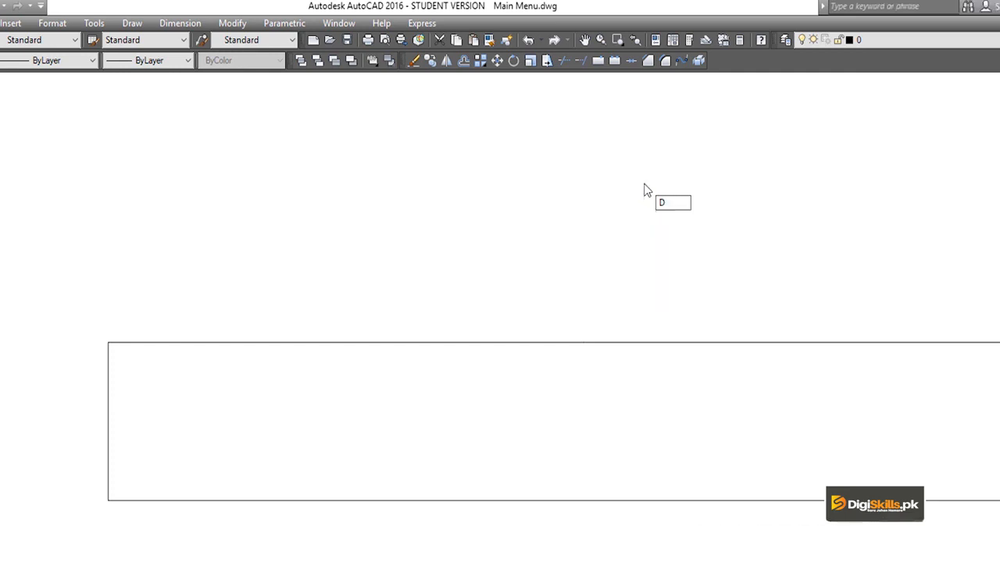